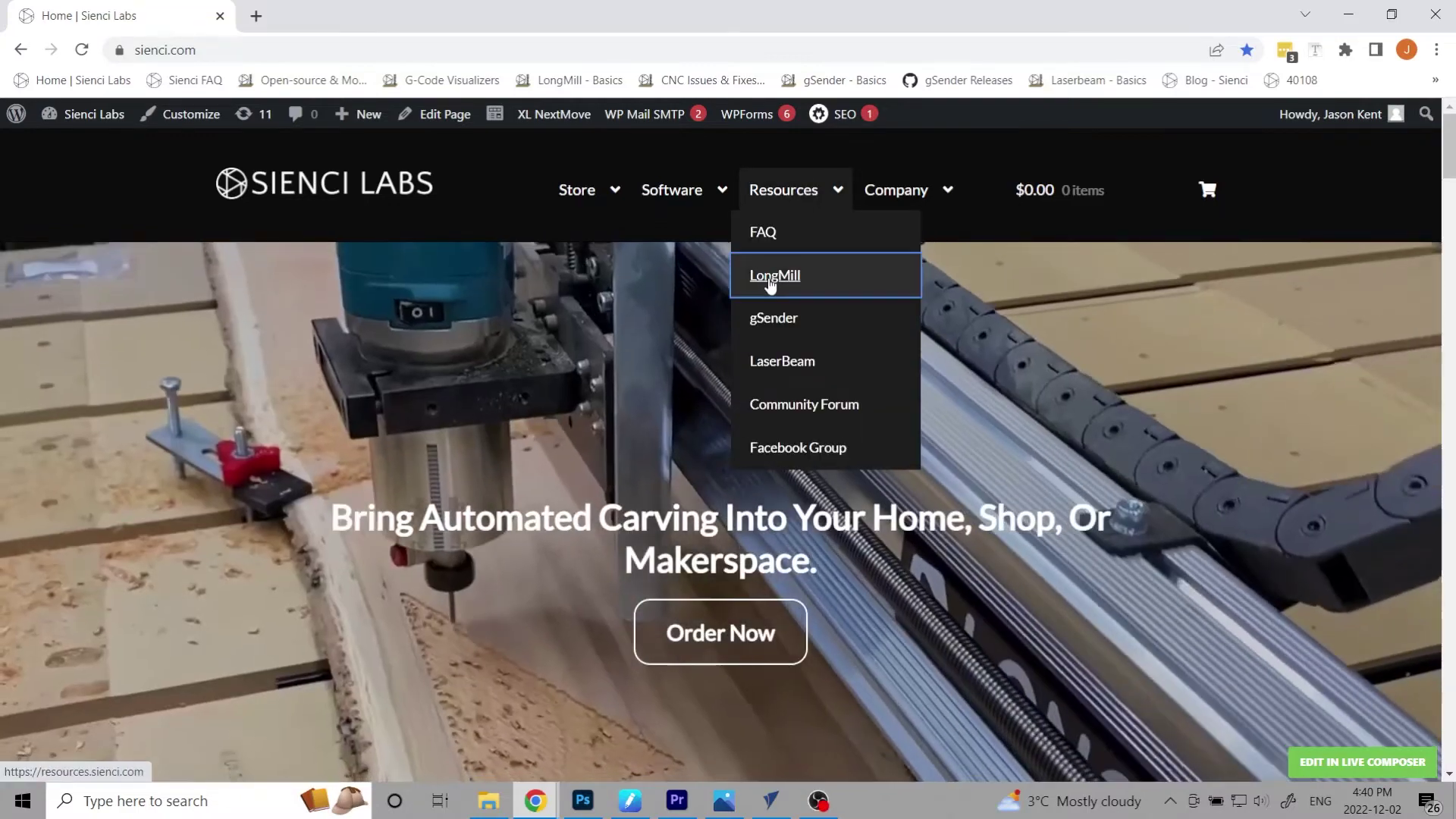
Navigate from Sienci's LongMill resources through the MK2 Handbook to the Feeds & Speeds article.
left_click(771, 281)
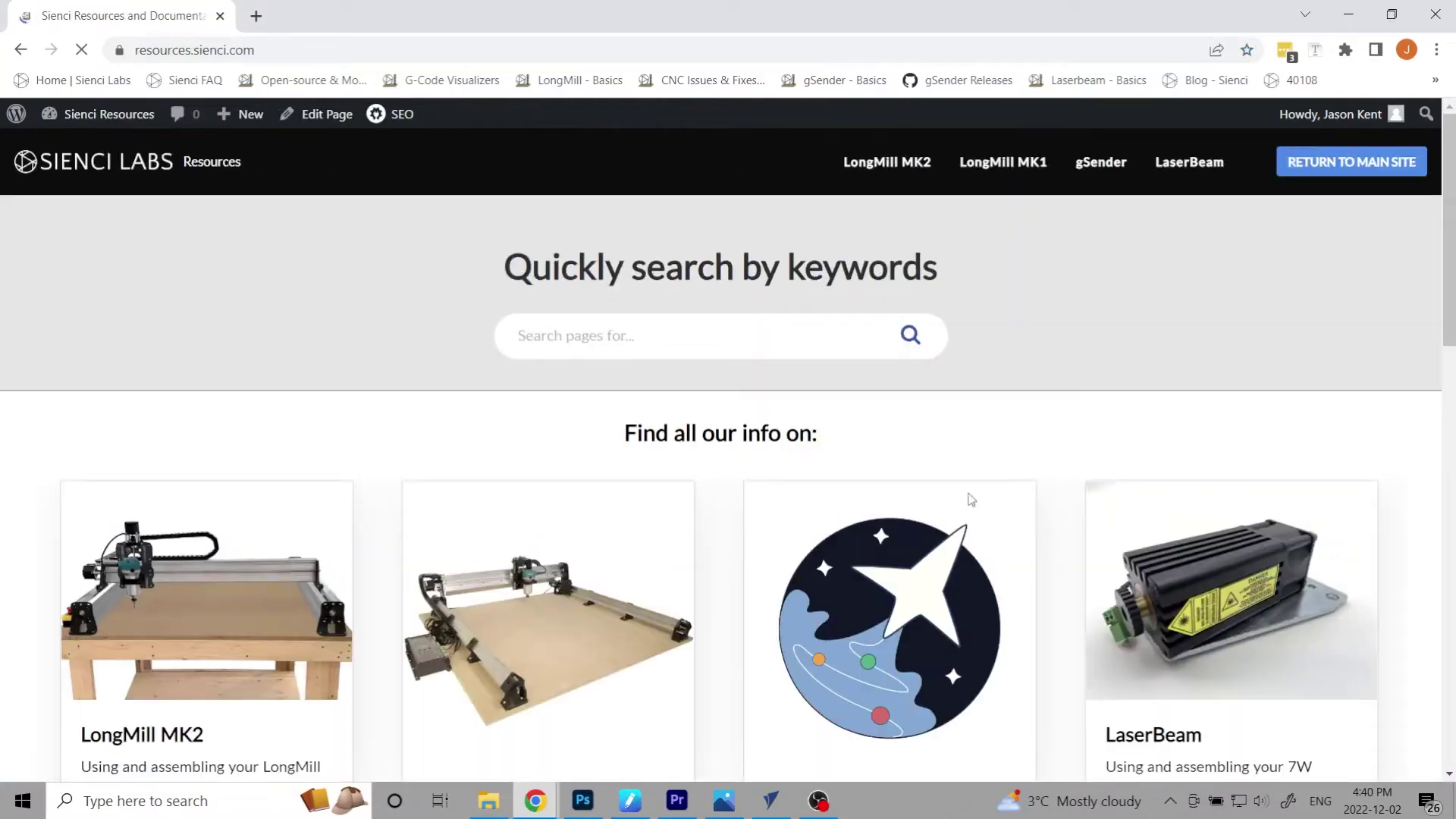
left_click(174, 620)
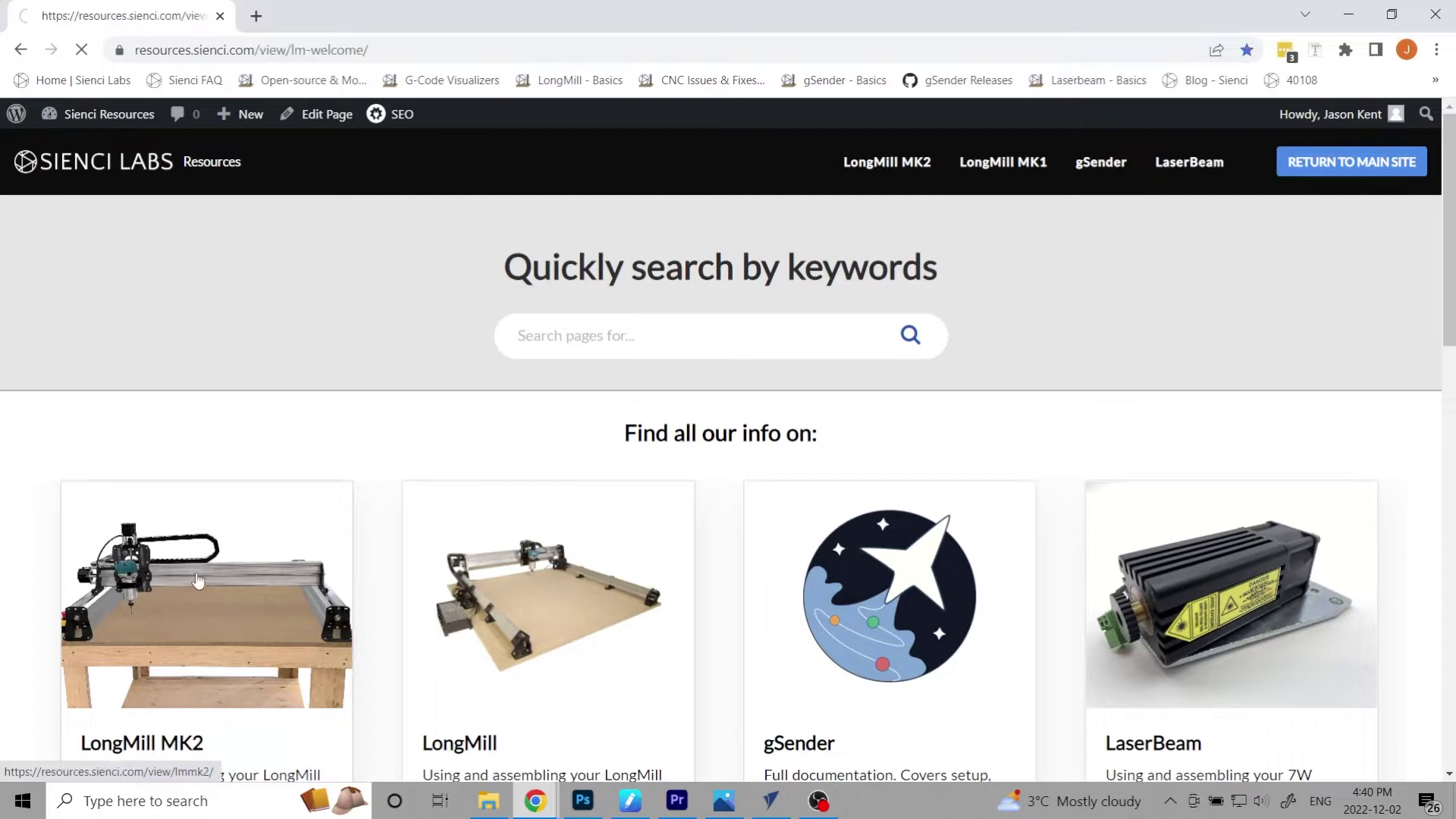
scroll(261, 404, "down", 1)
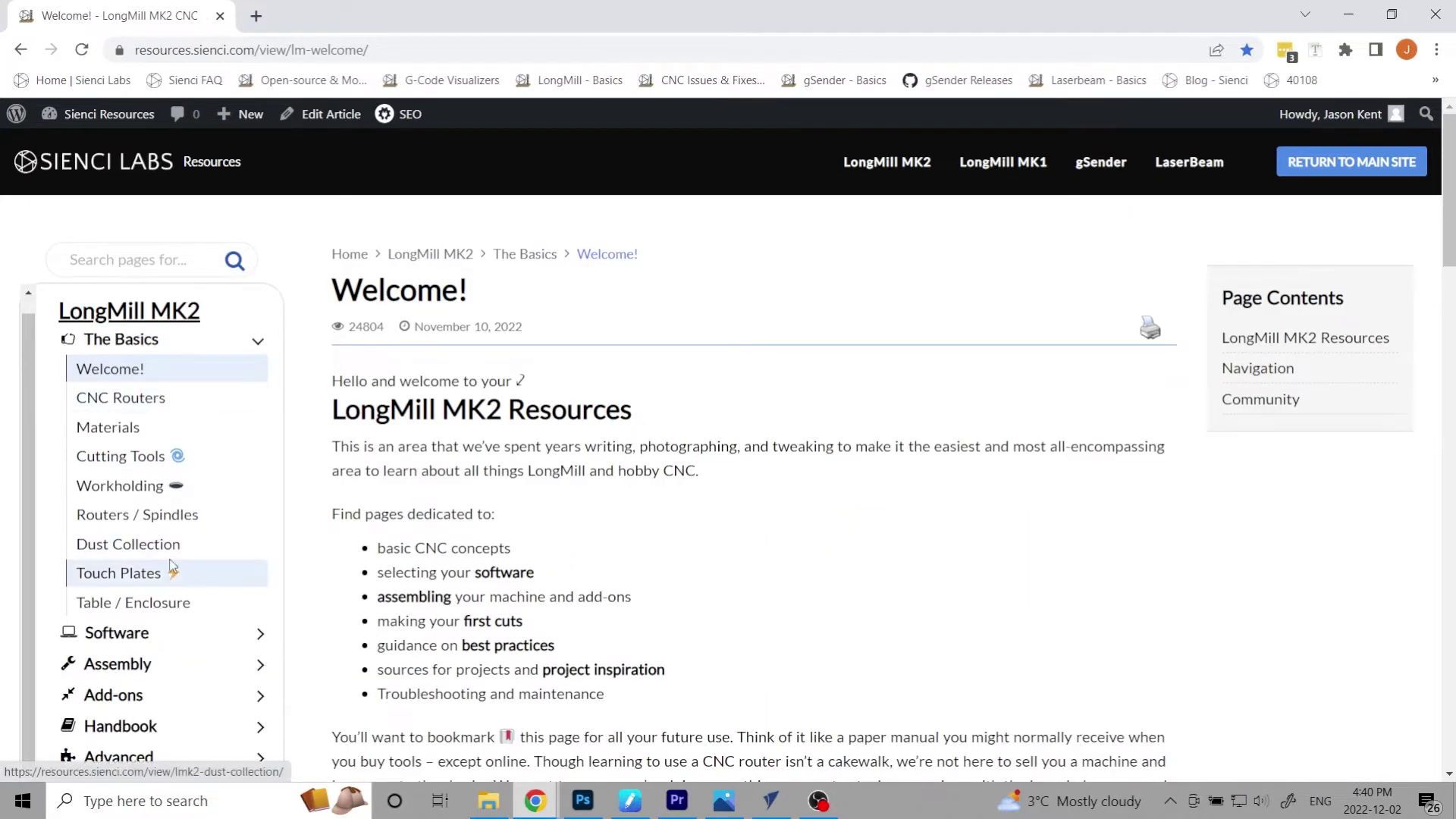
left_click(261, 728)
scroll(148, 592, "down", 3)
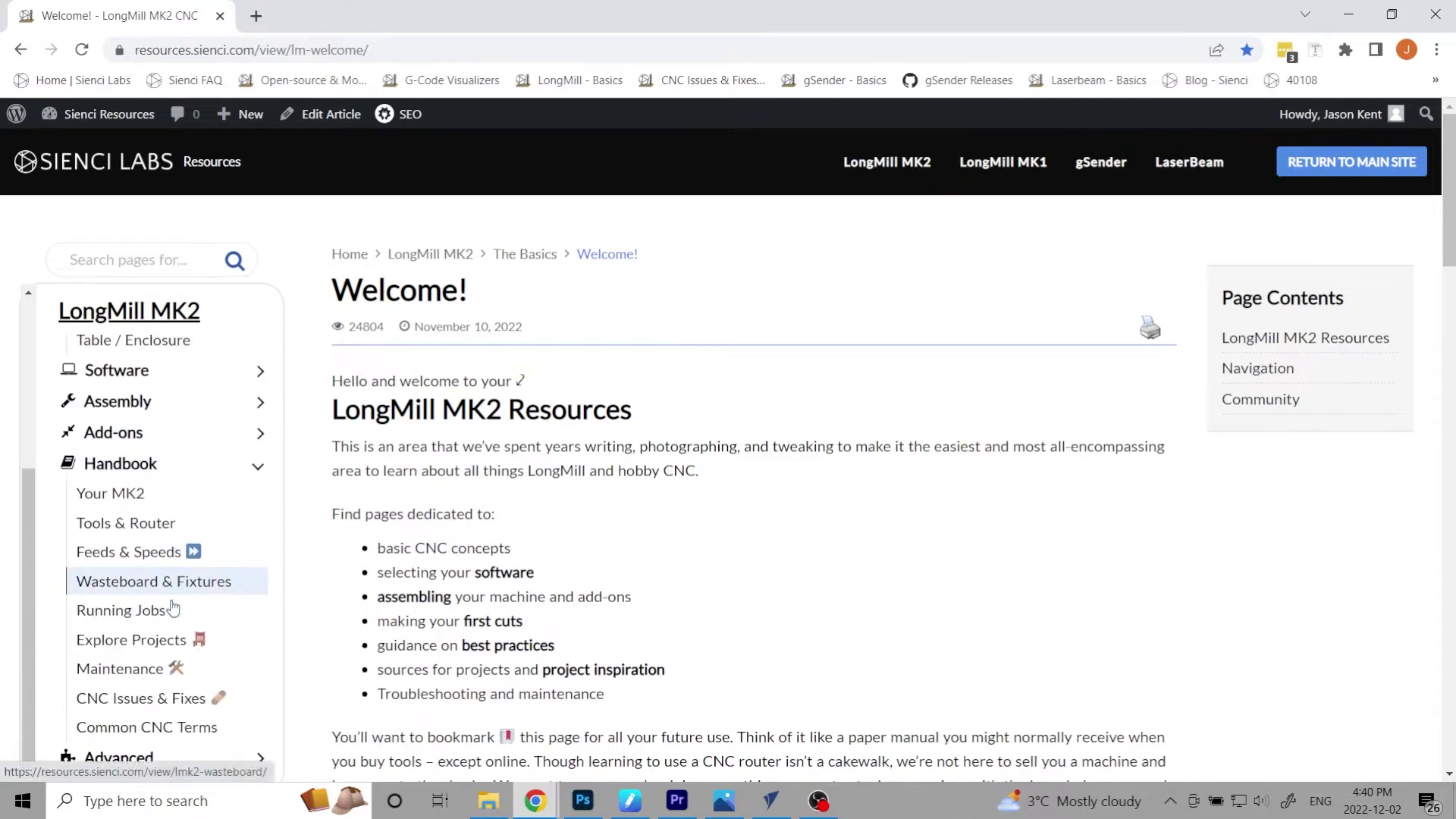
left_click(138, 559)
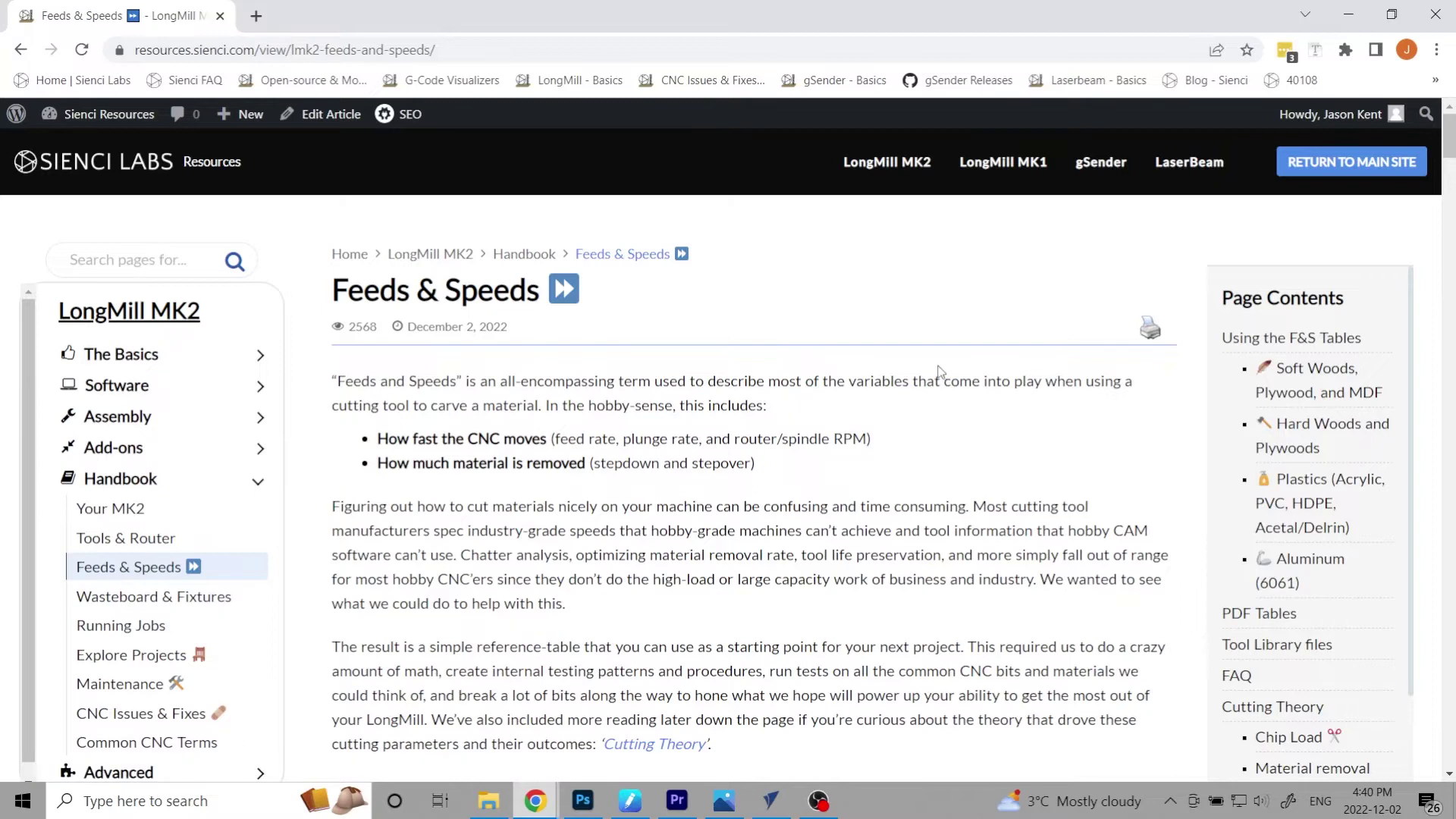
scroll(937, 371, "down", 2)
scroll(938, 370, "down", 2)
scroll(939, 367, "down", 1)
scroll(938, 364, "down", 1)
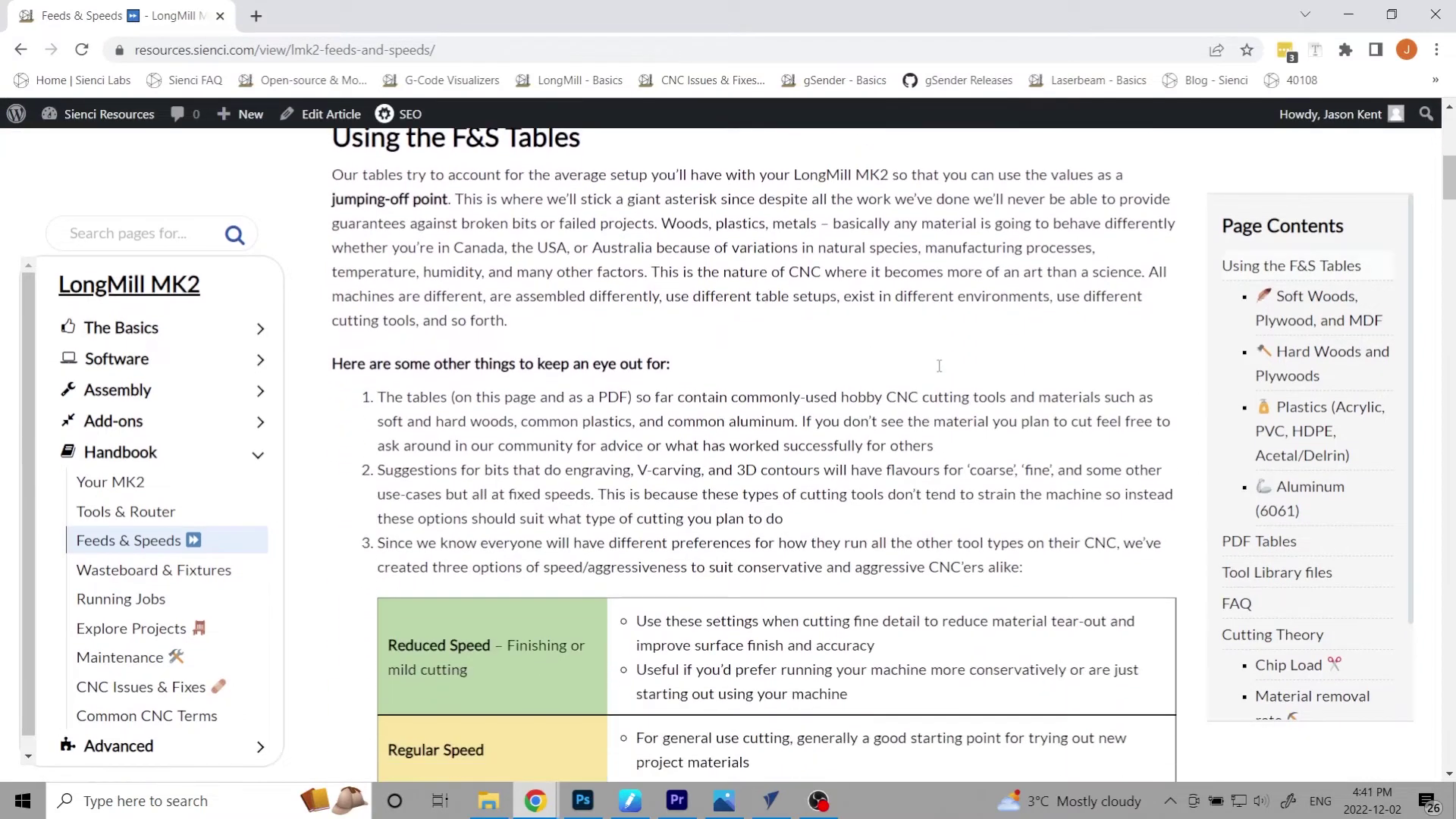
scroll(939, 365, "down", 2)
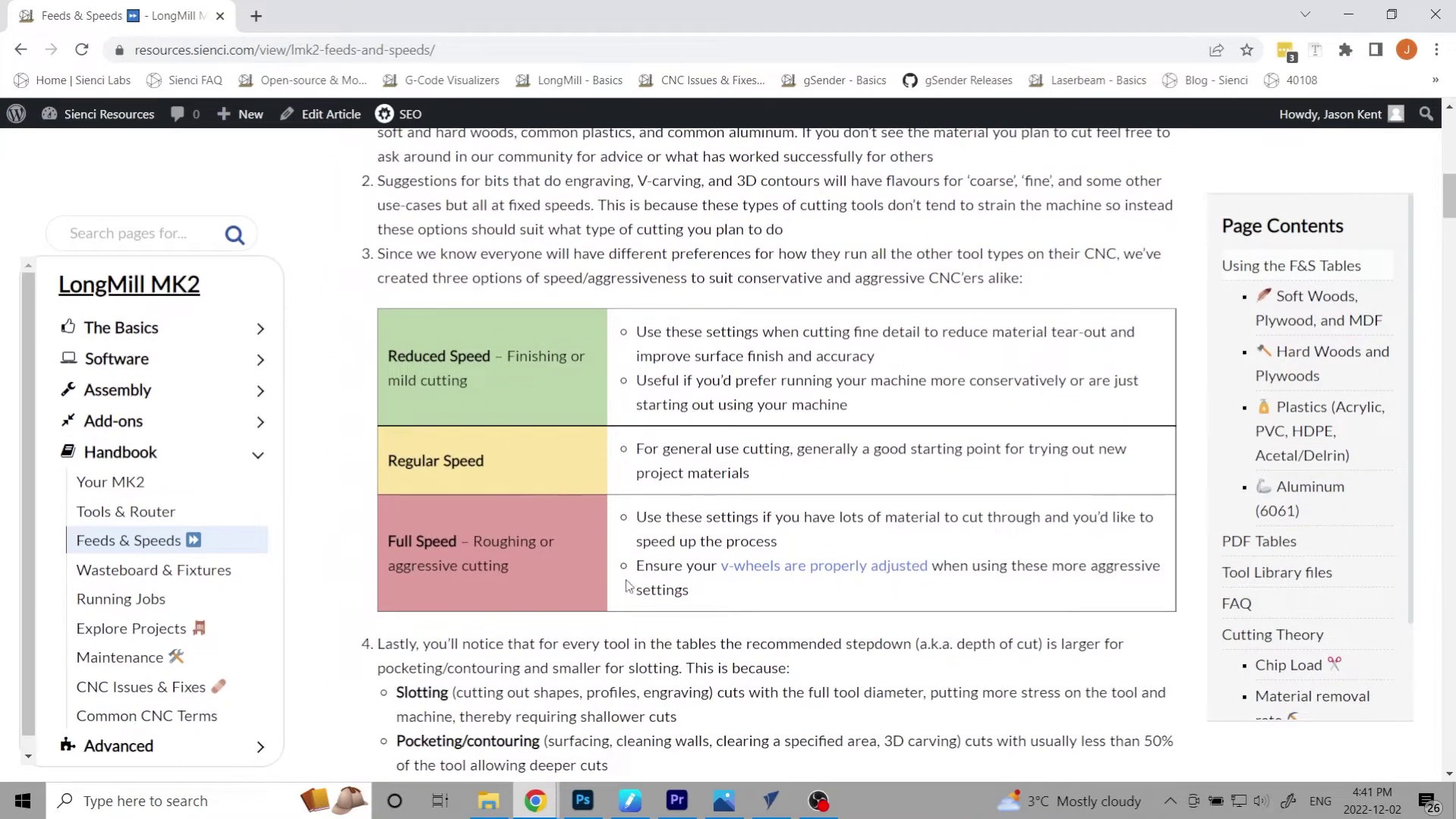
scroll(937, 600, "down", 2)
scroll(937, 600, "down", 1)
scroll(938, 599, "down", 2)
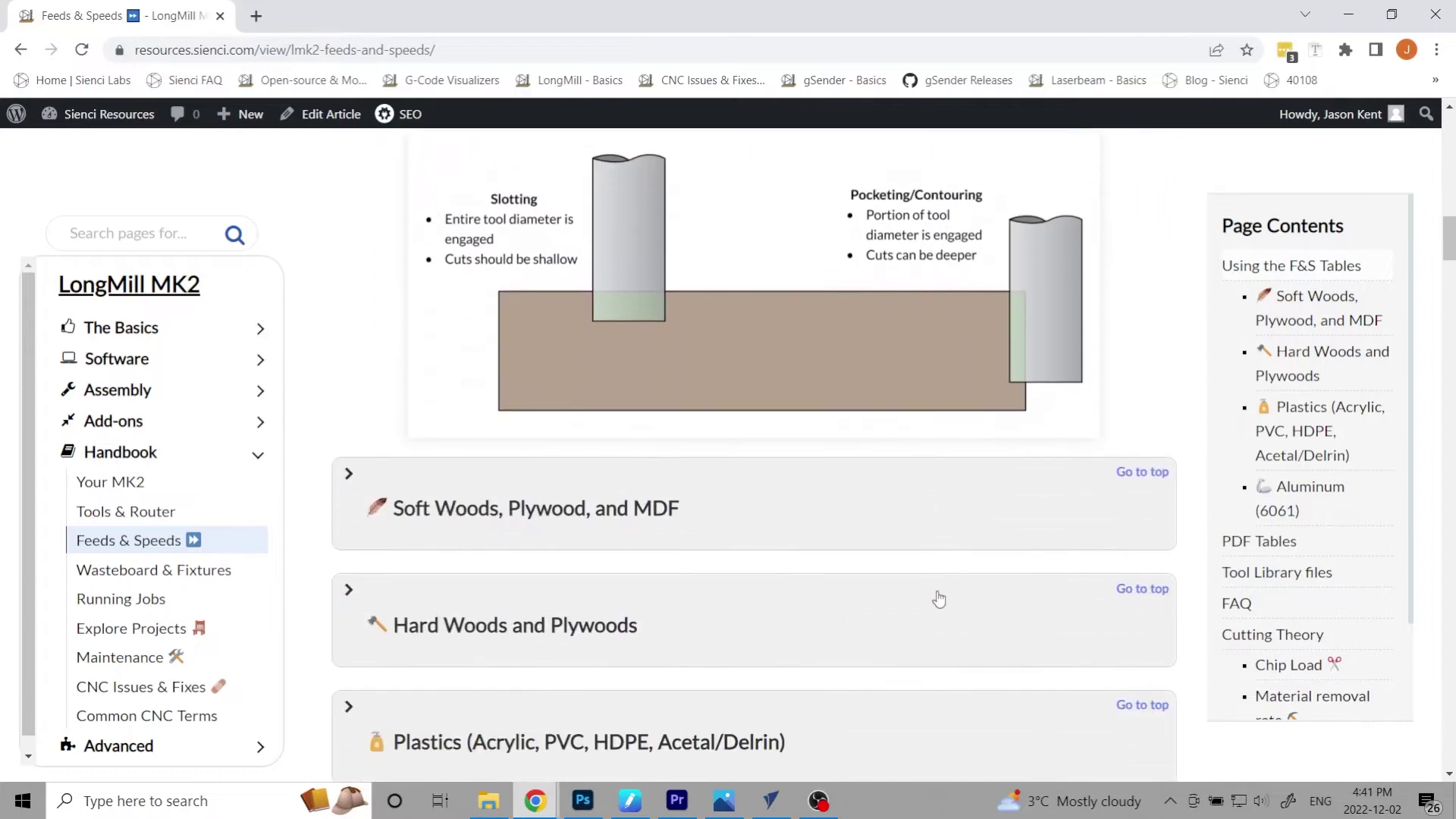
scroll(935, 598, "down", 2)
scroll(936, 597, "down", 2)
scroll(935, 597, "down", 2)
scroll(933, 597, "down", 1)
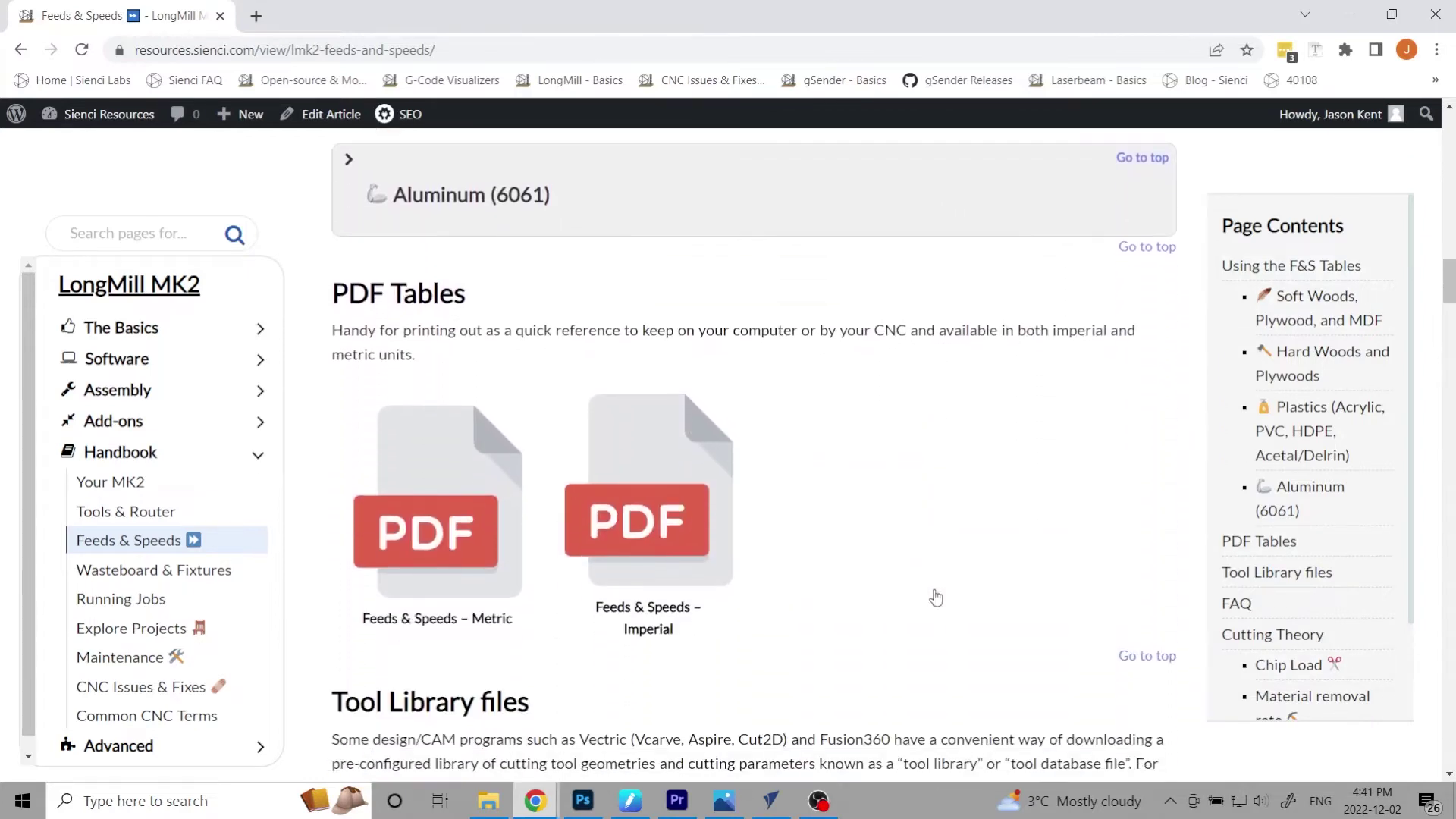
scroll(933, 595, "down", 2)
scroll(933, 595, "down", 2)
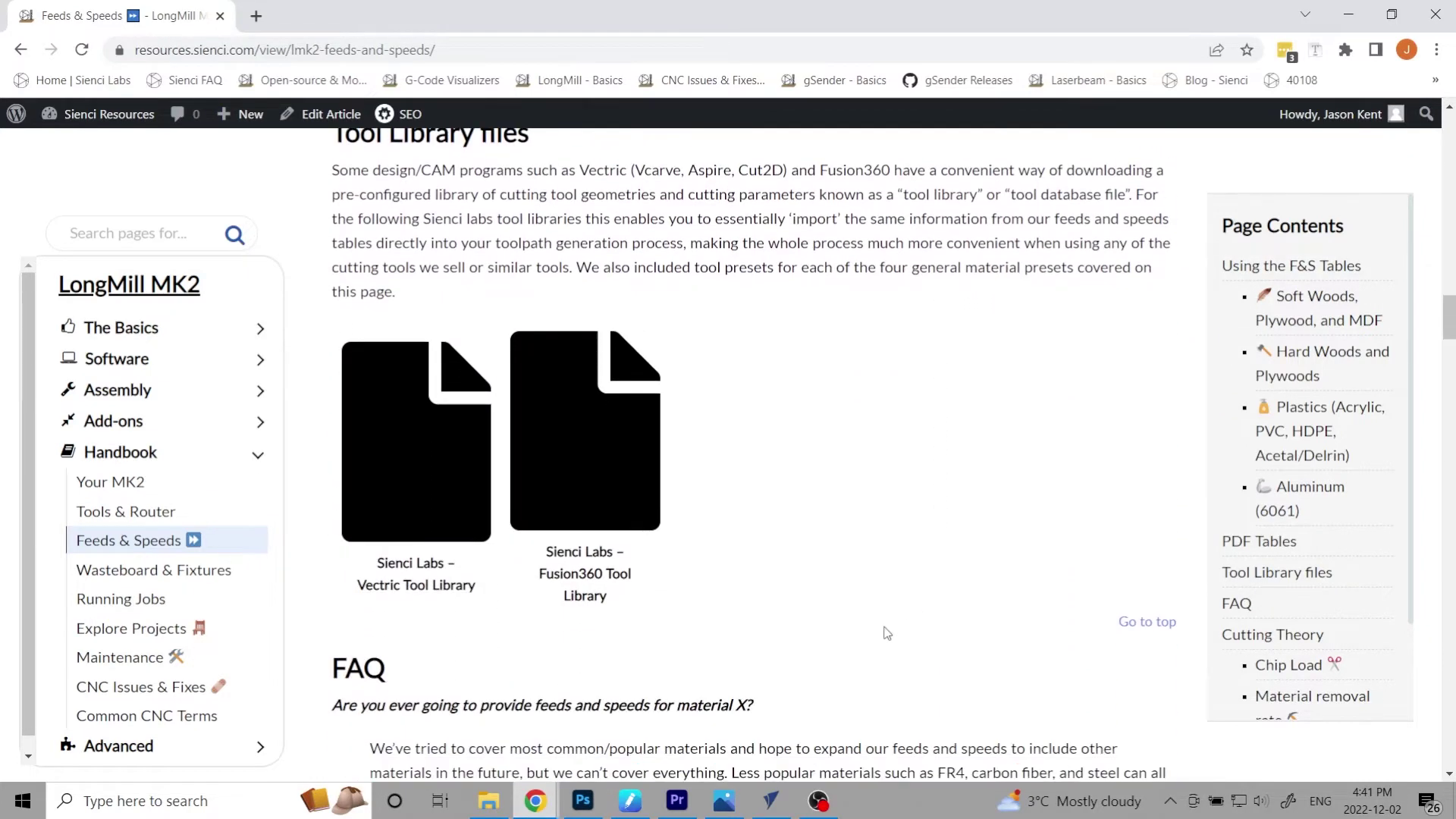
Download the Sienci Labs Vectric tool library (SienciLabsTools.vtdb) and switch to VCarve Desktop.
left_click(433, 436)
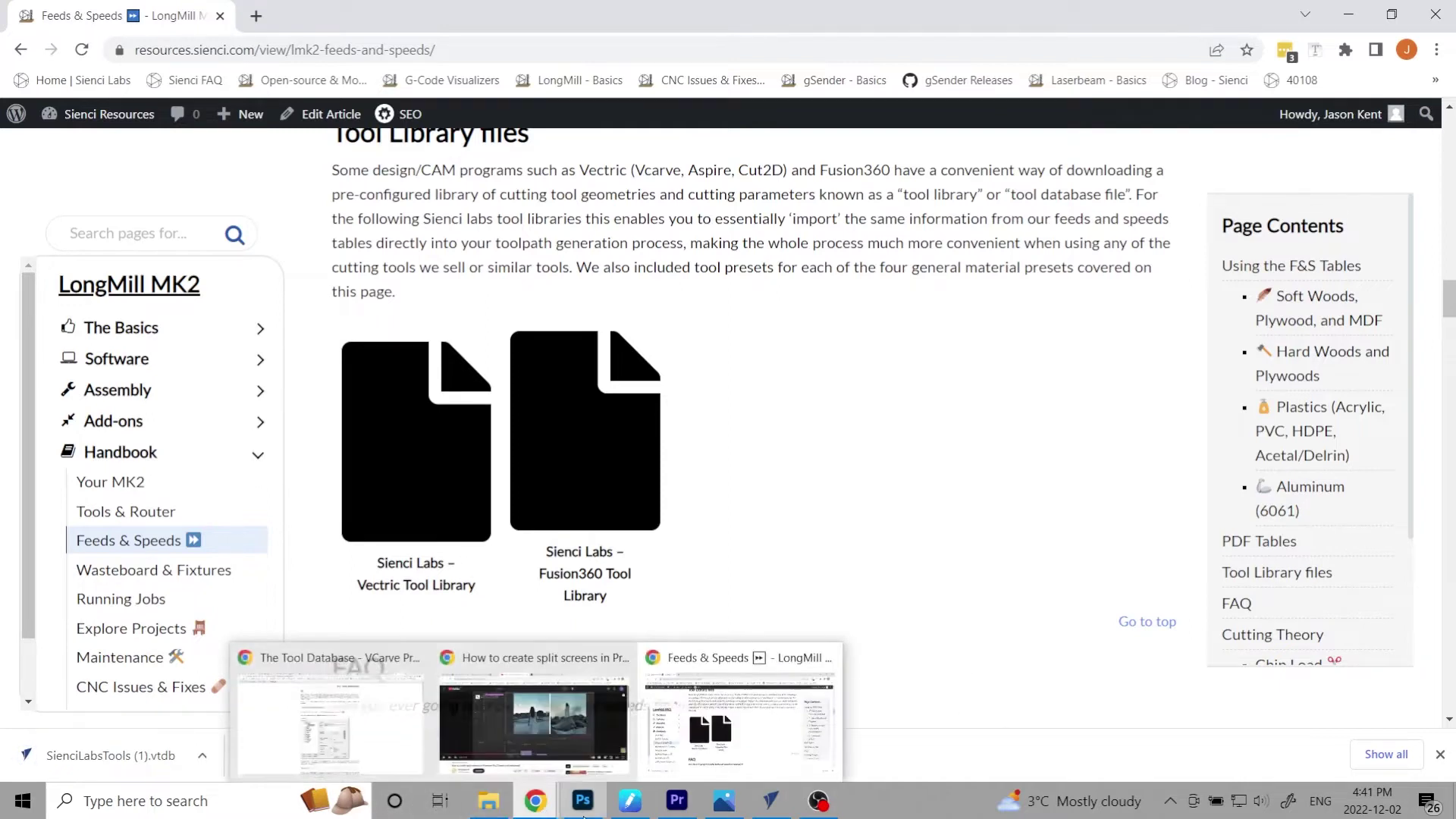
mouse_move(770, 800)
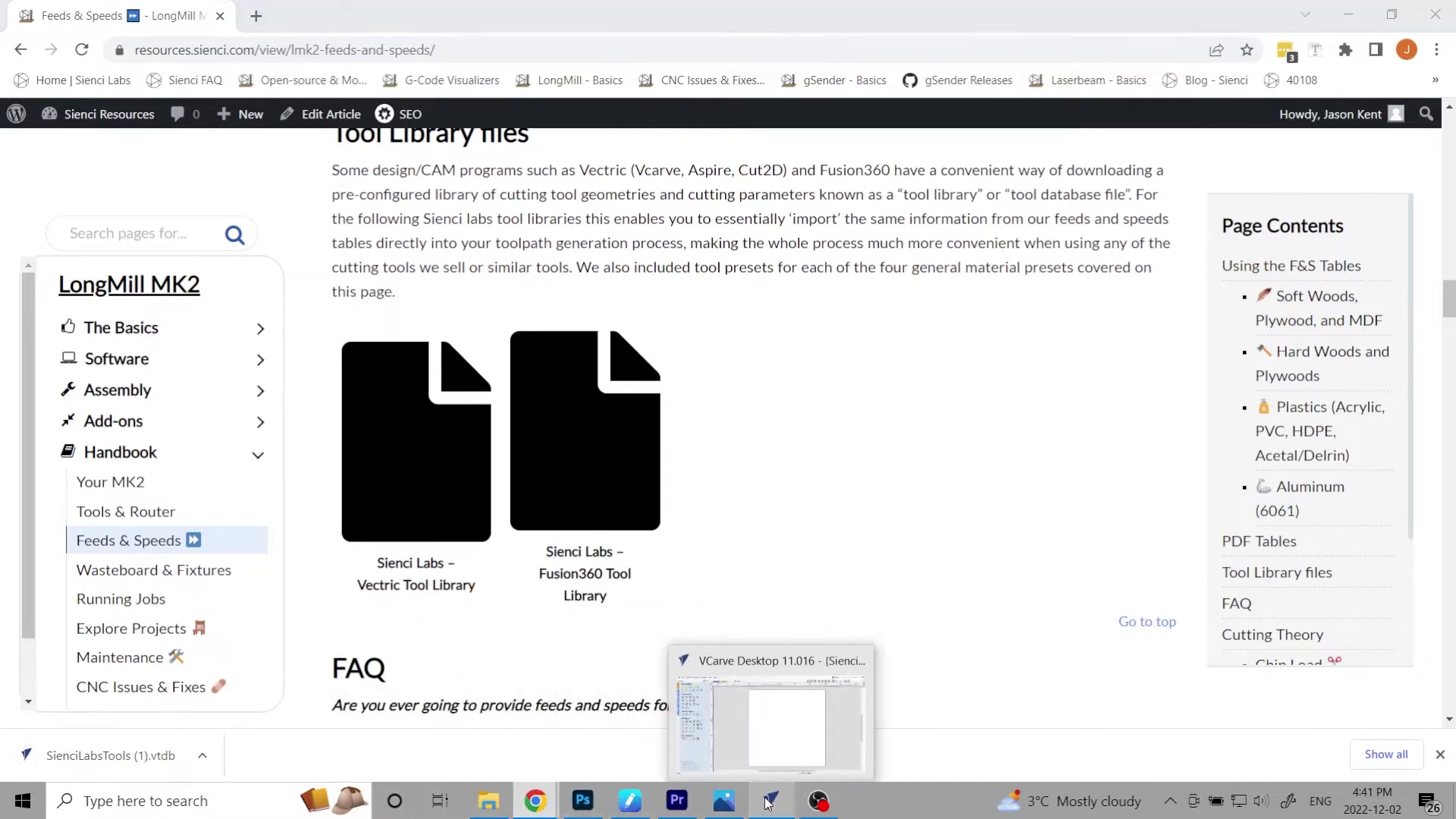
left_click(755, 803)
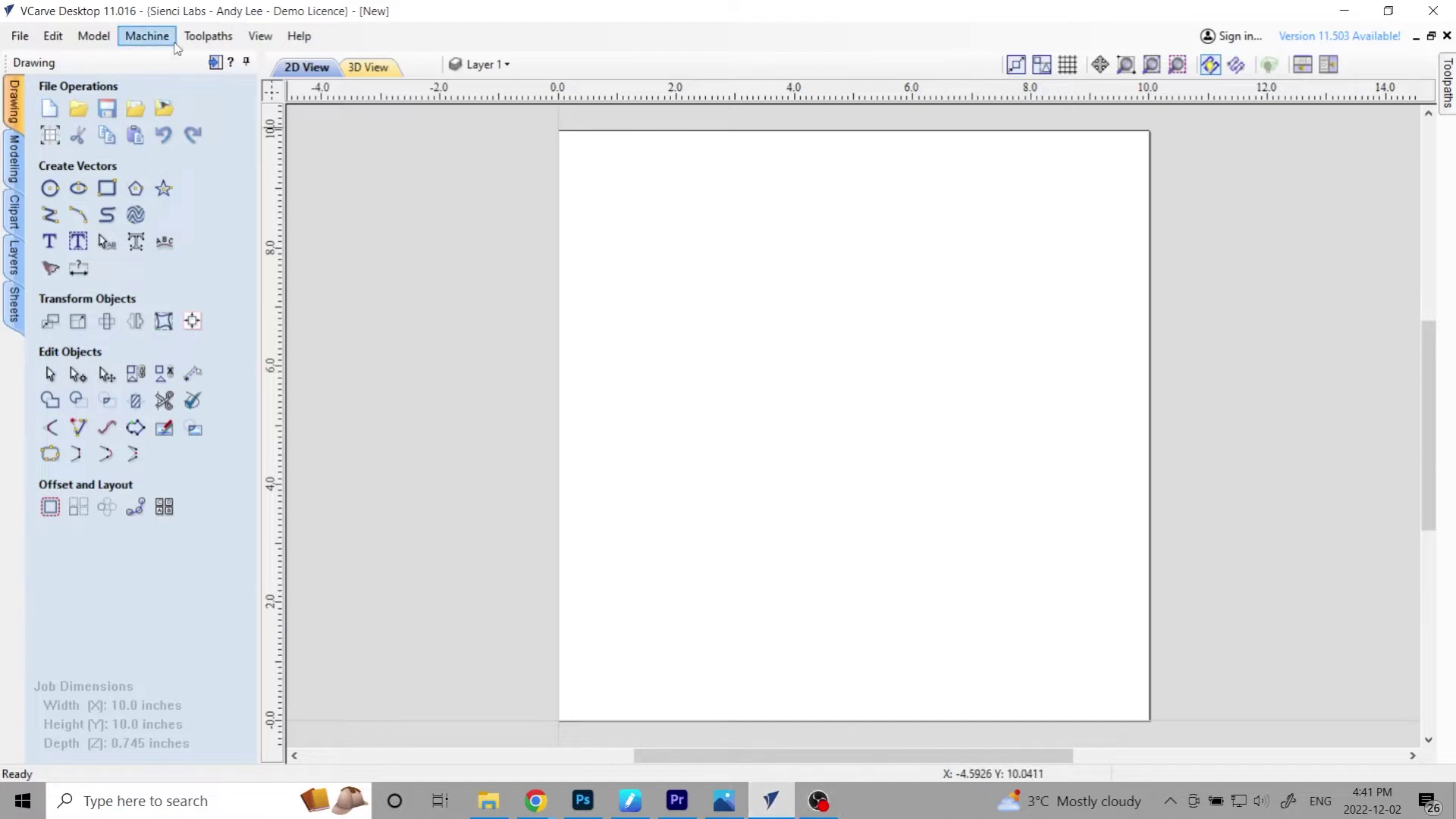
Open the Tool Database from the Toolpaths menu.
left_click(208, 36)
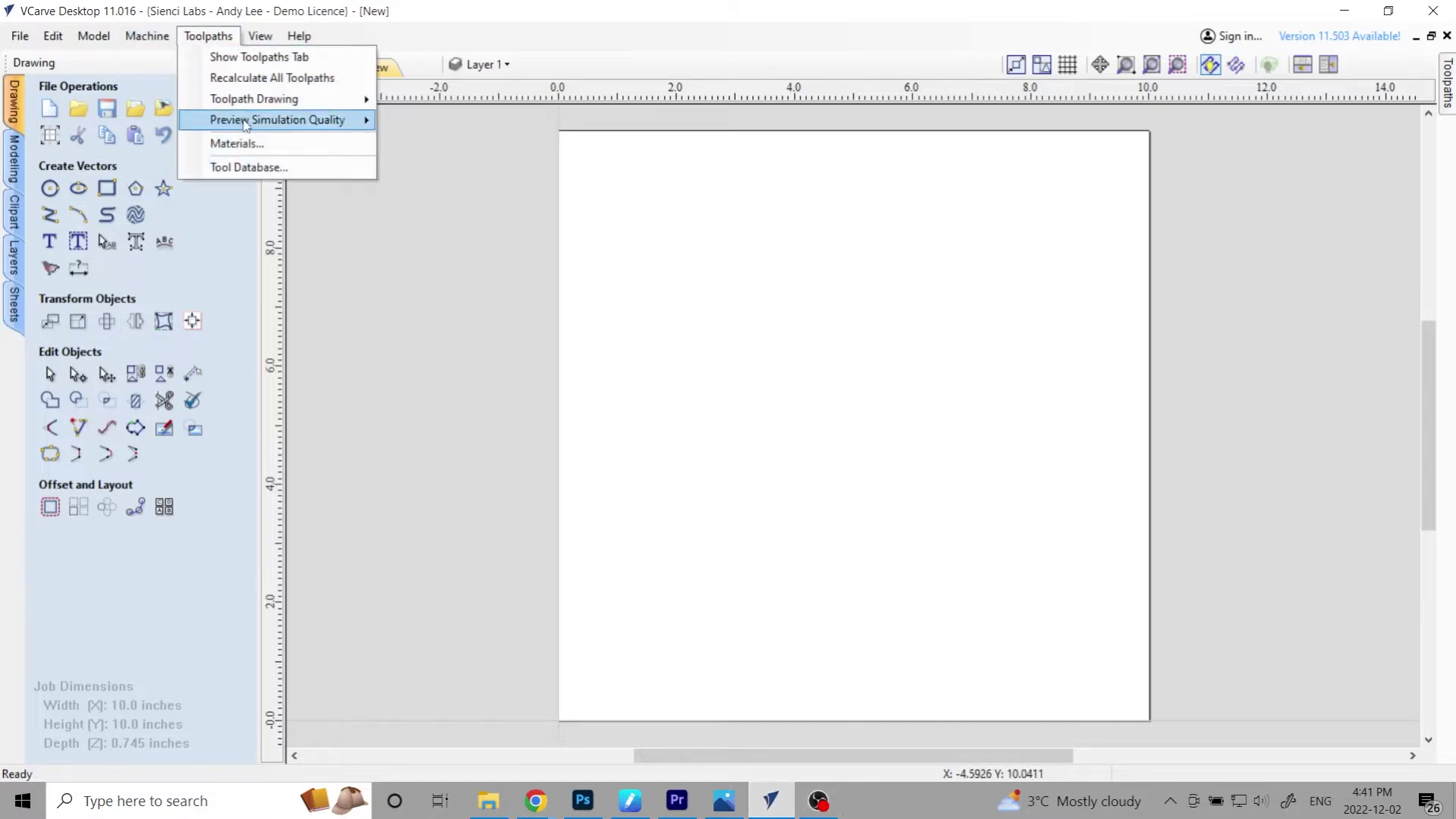
left_click(277, 171)
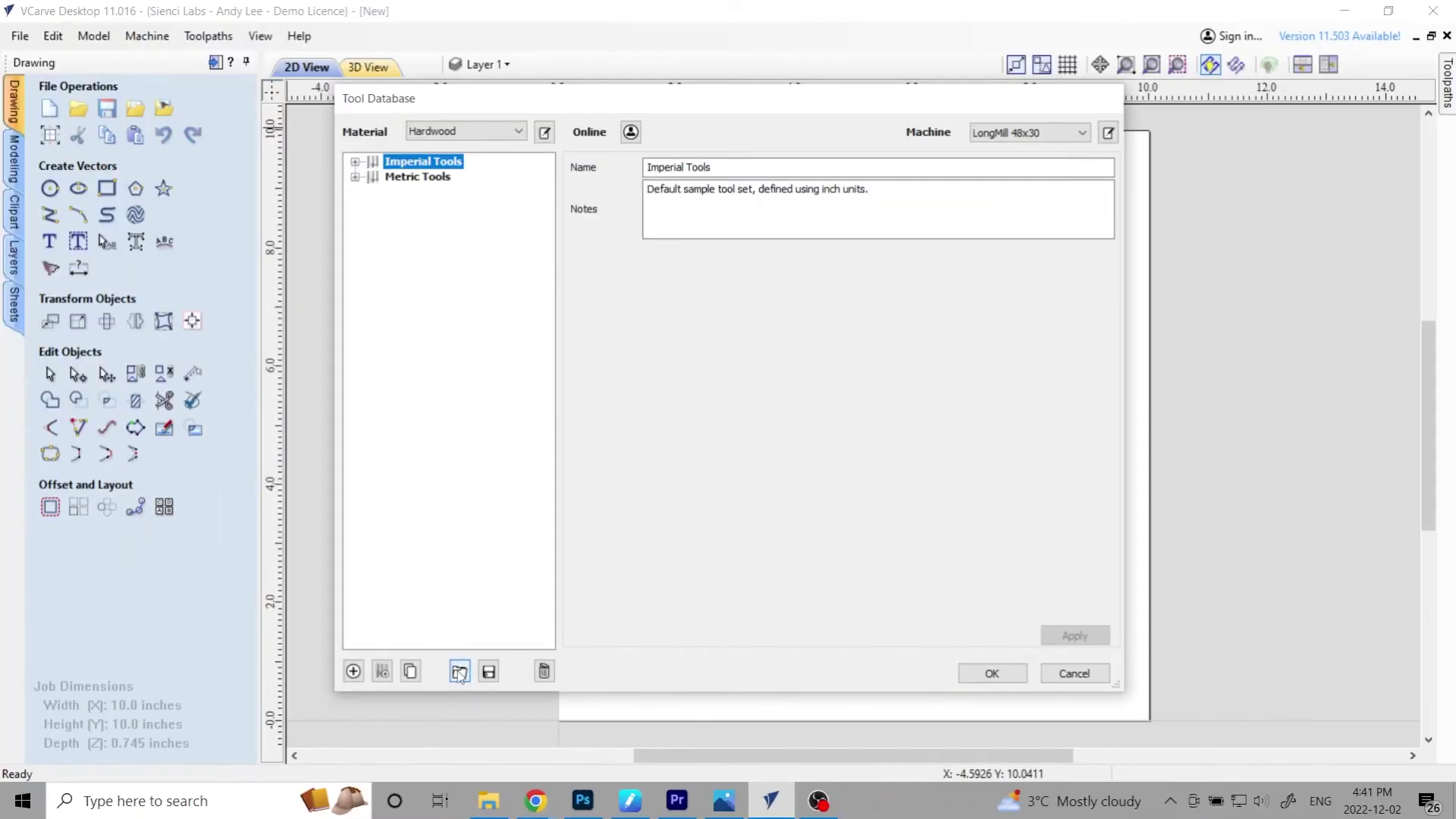
Import SienciLabsTools.vtdb from the Downloads folder into the Tool Database.
left_click(459, 671)
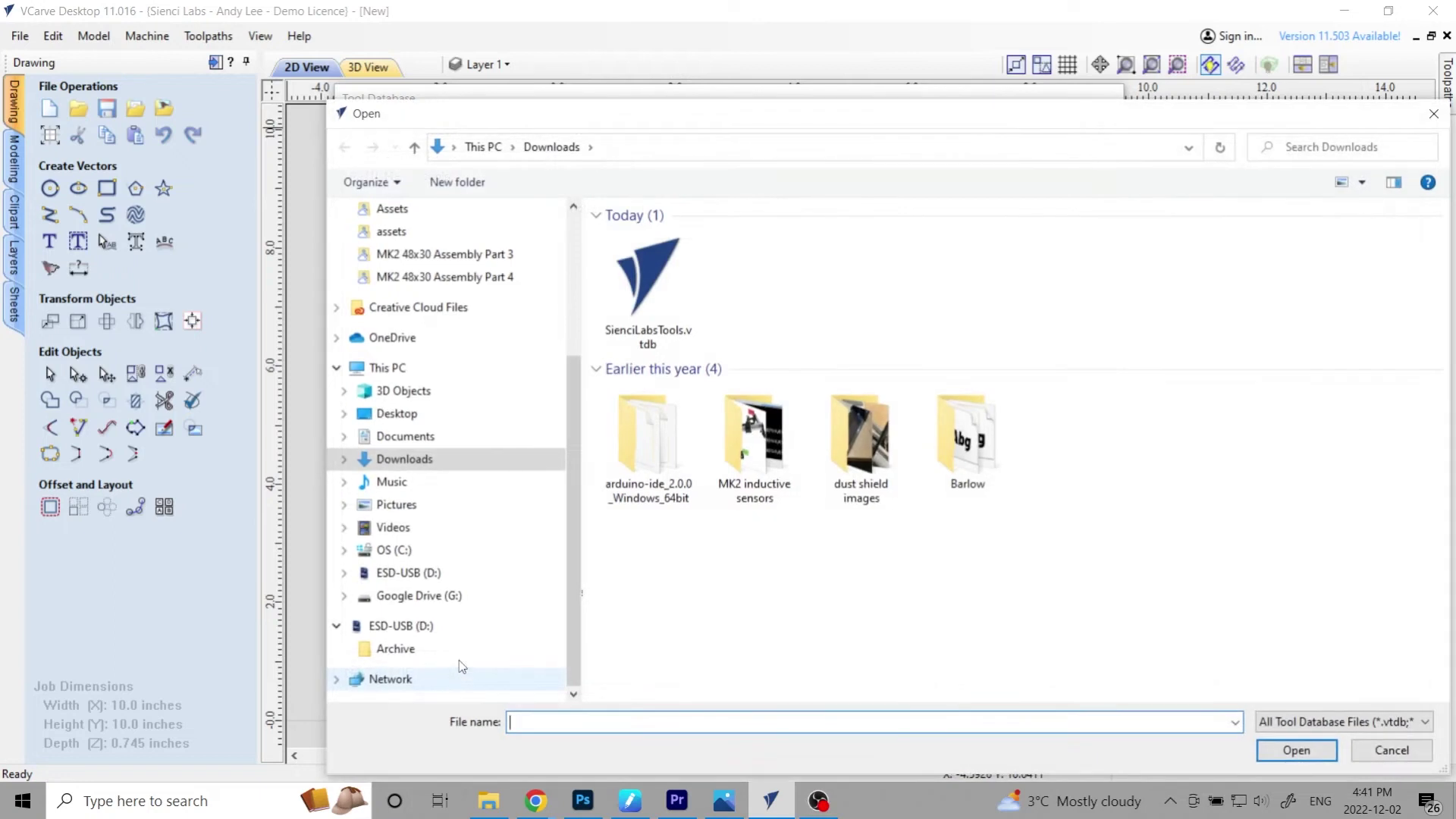
left_click(649, 265)
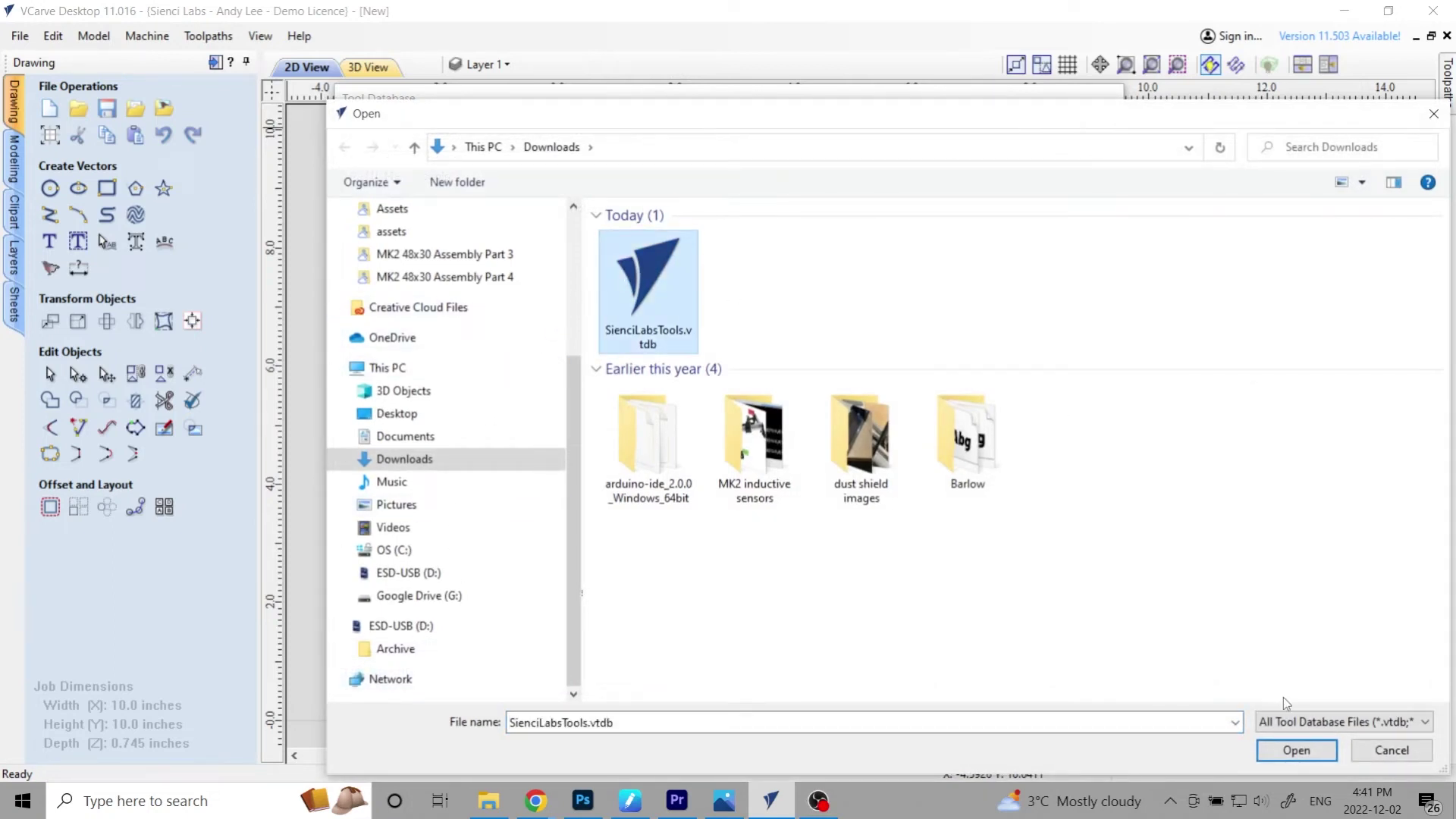
left_click(1305, 752)
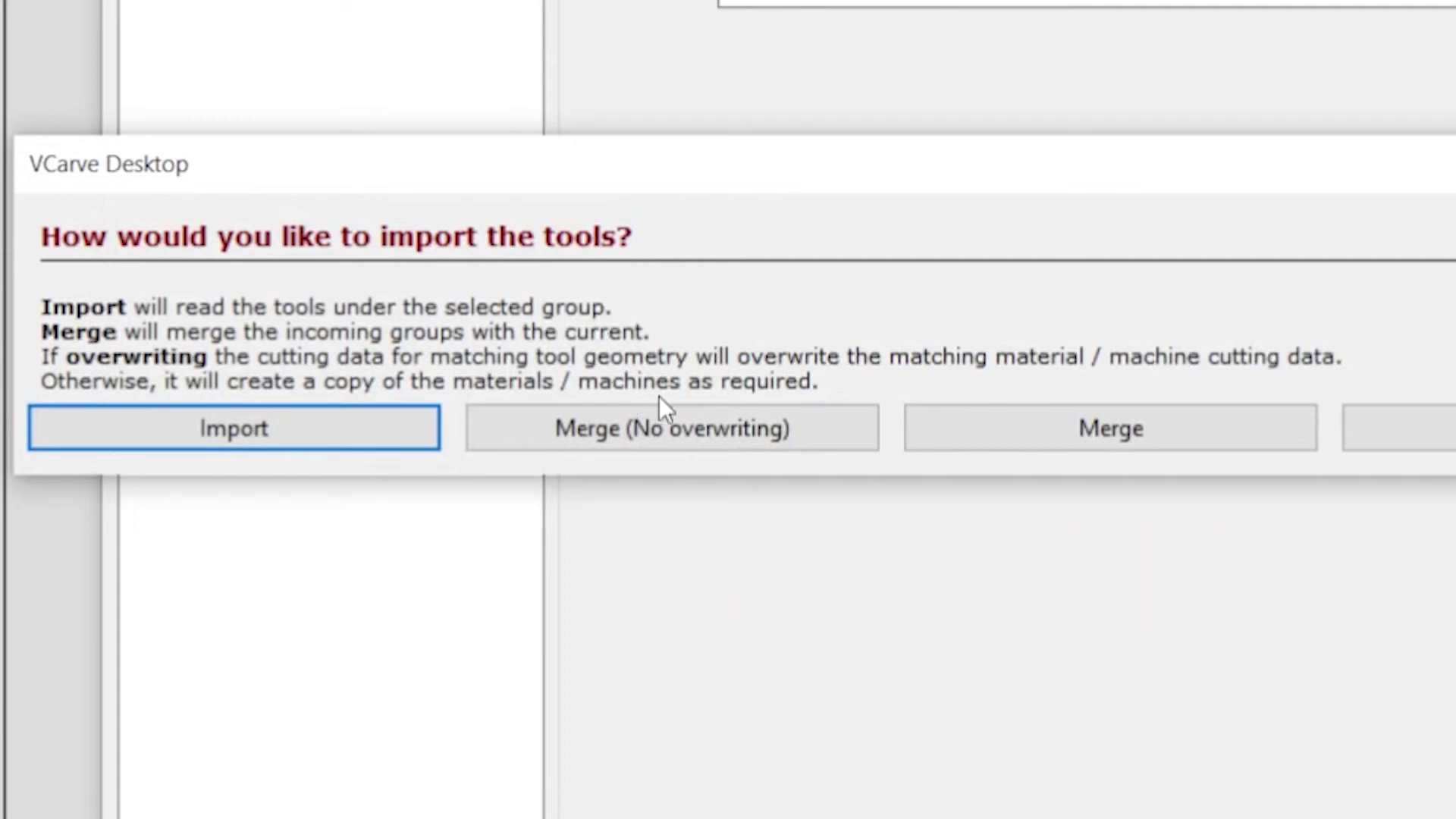
Merge without overwriting, review the Sienci Labs LongMill MK2 Tools group, and confirm with OK.
left_click(735, 431)
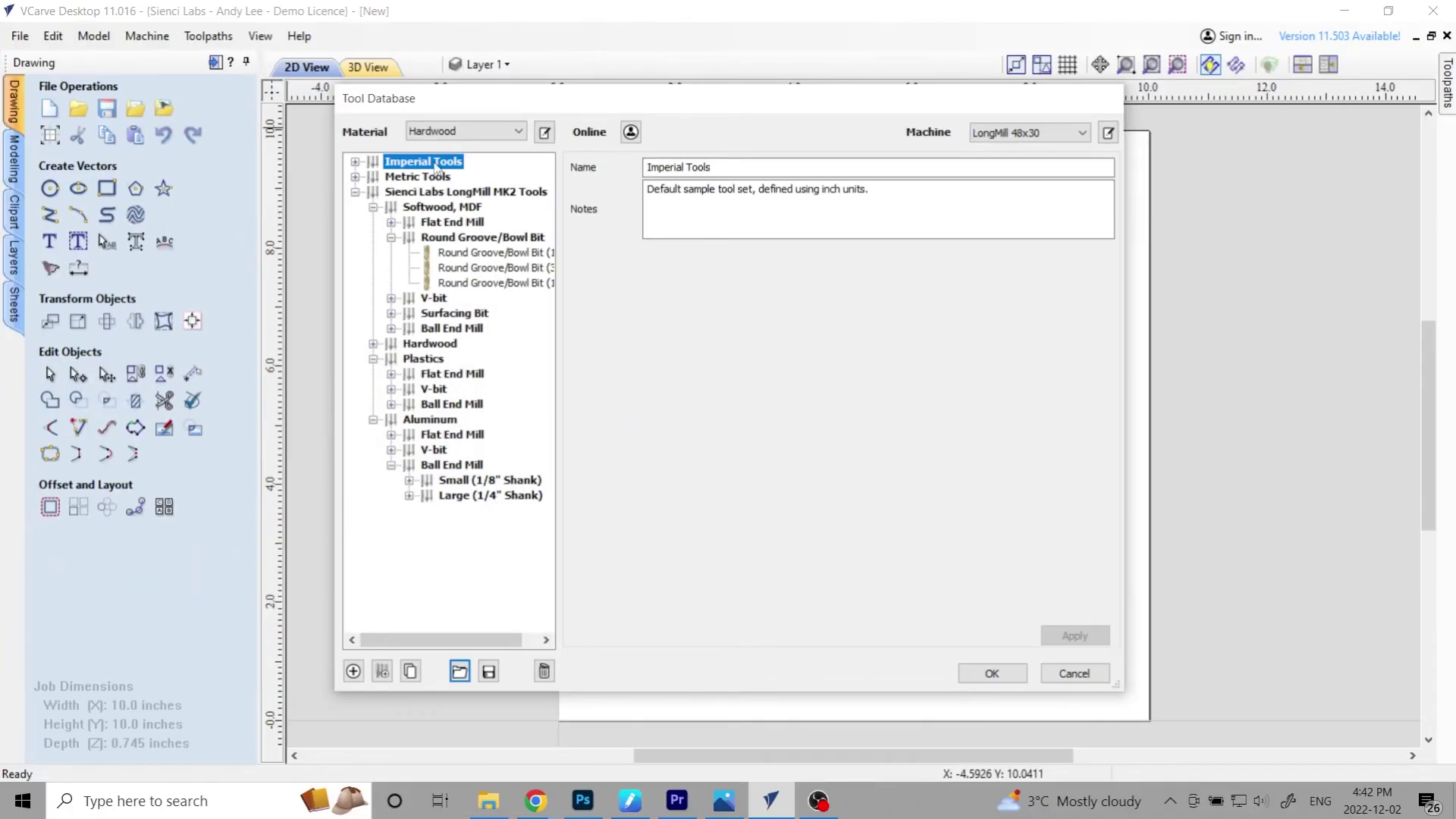
left_click(373, 207)
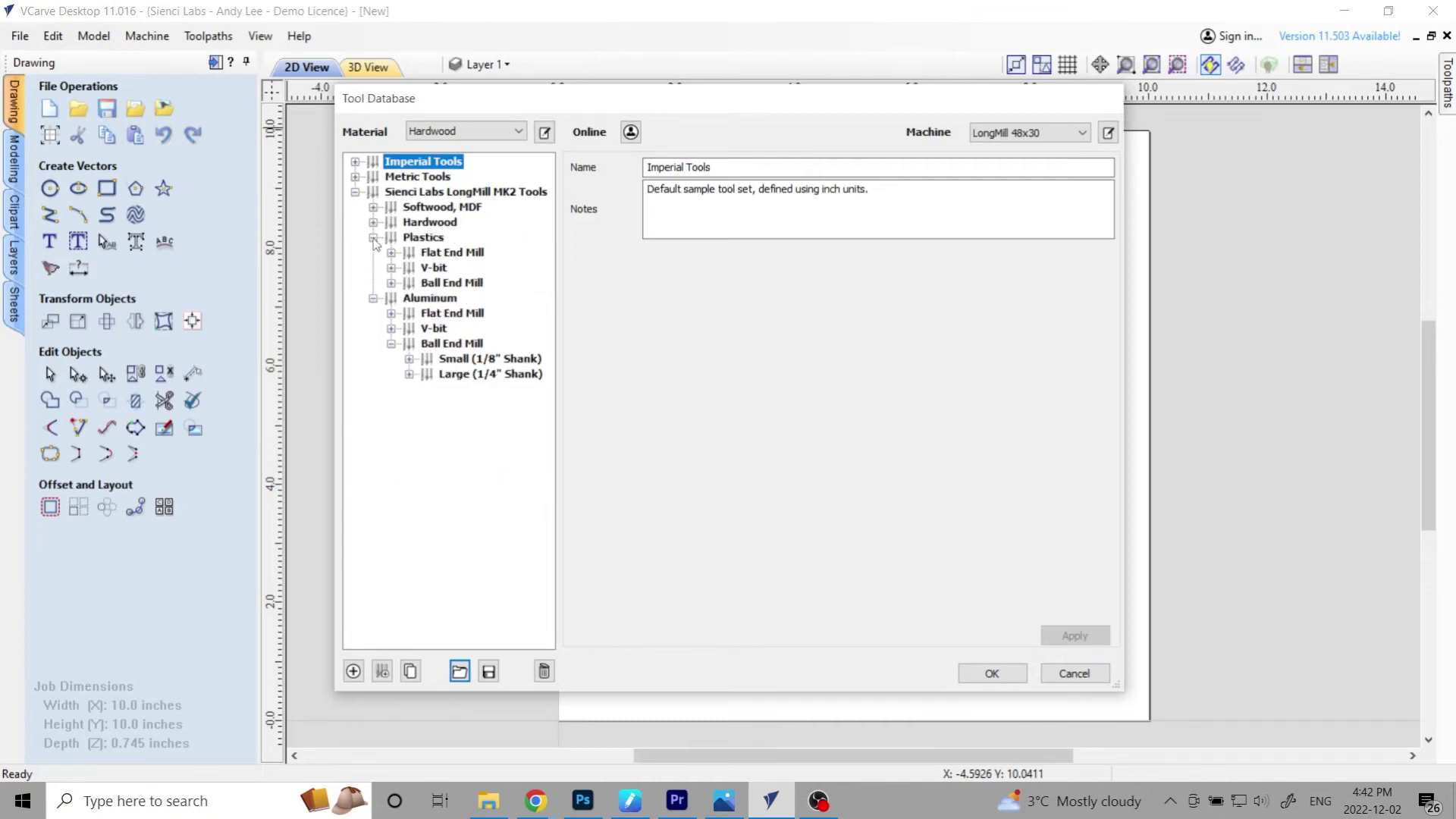
left_click(373, 238)
left_click(373, 253)
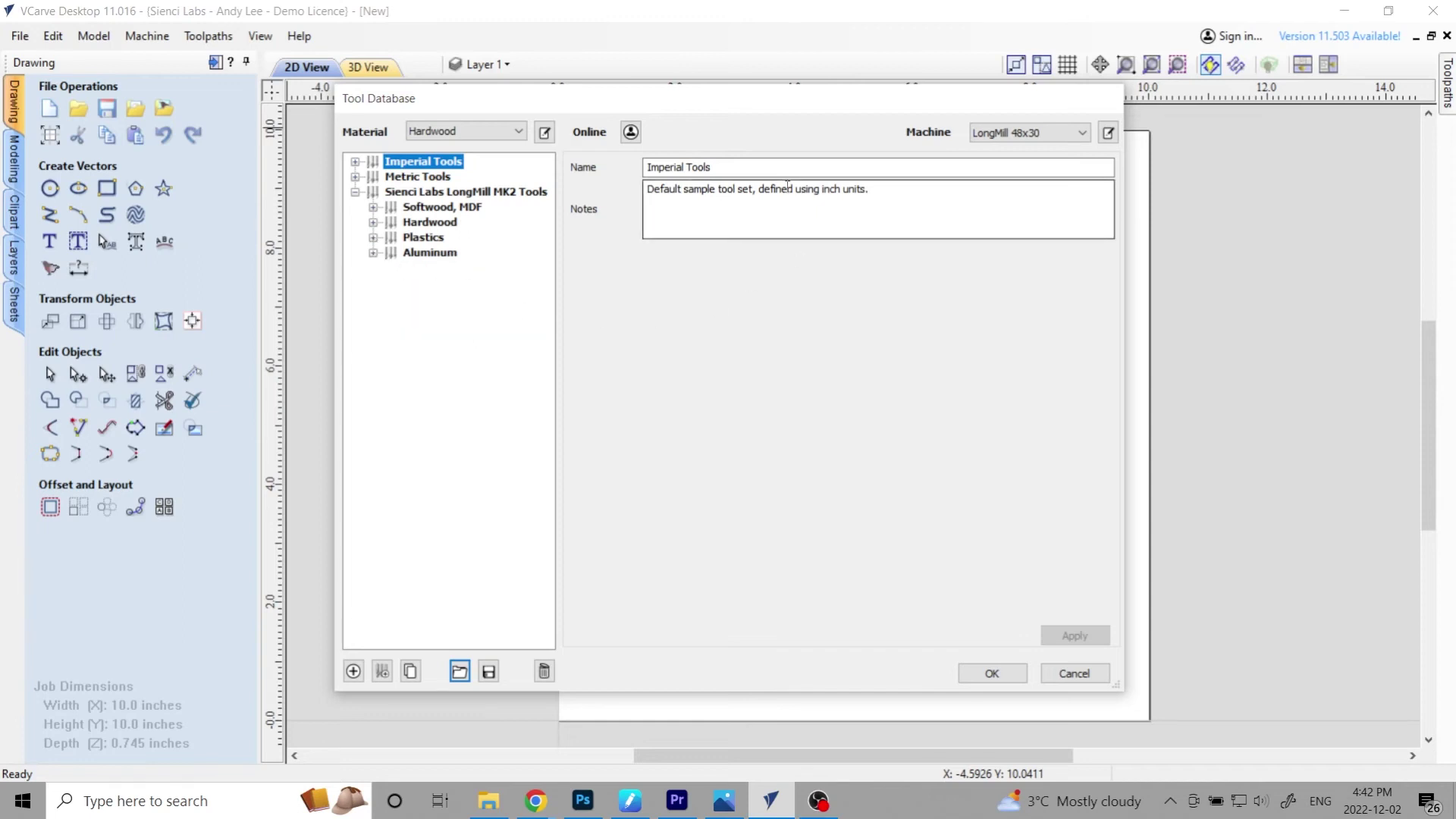
left_click(425, 193)
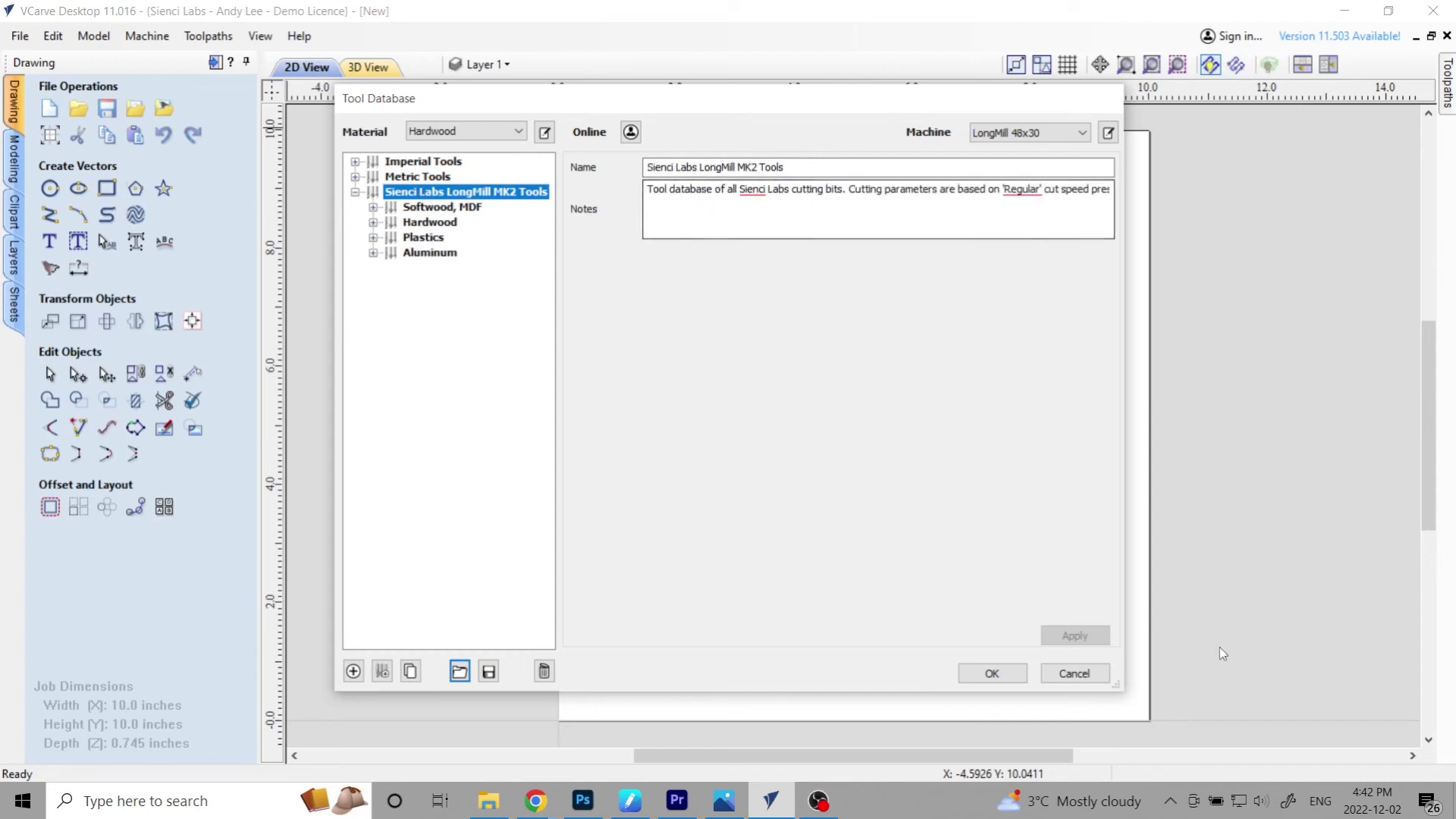
left_click(991, 675)
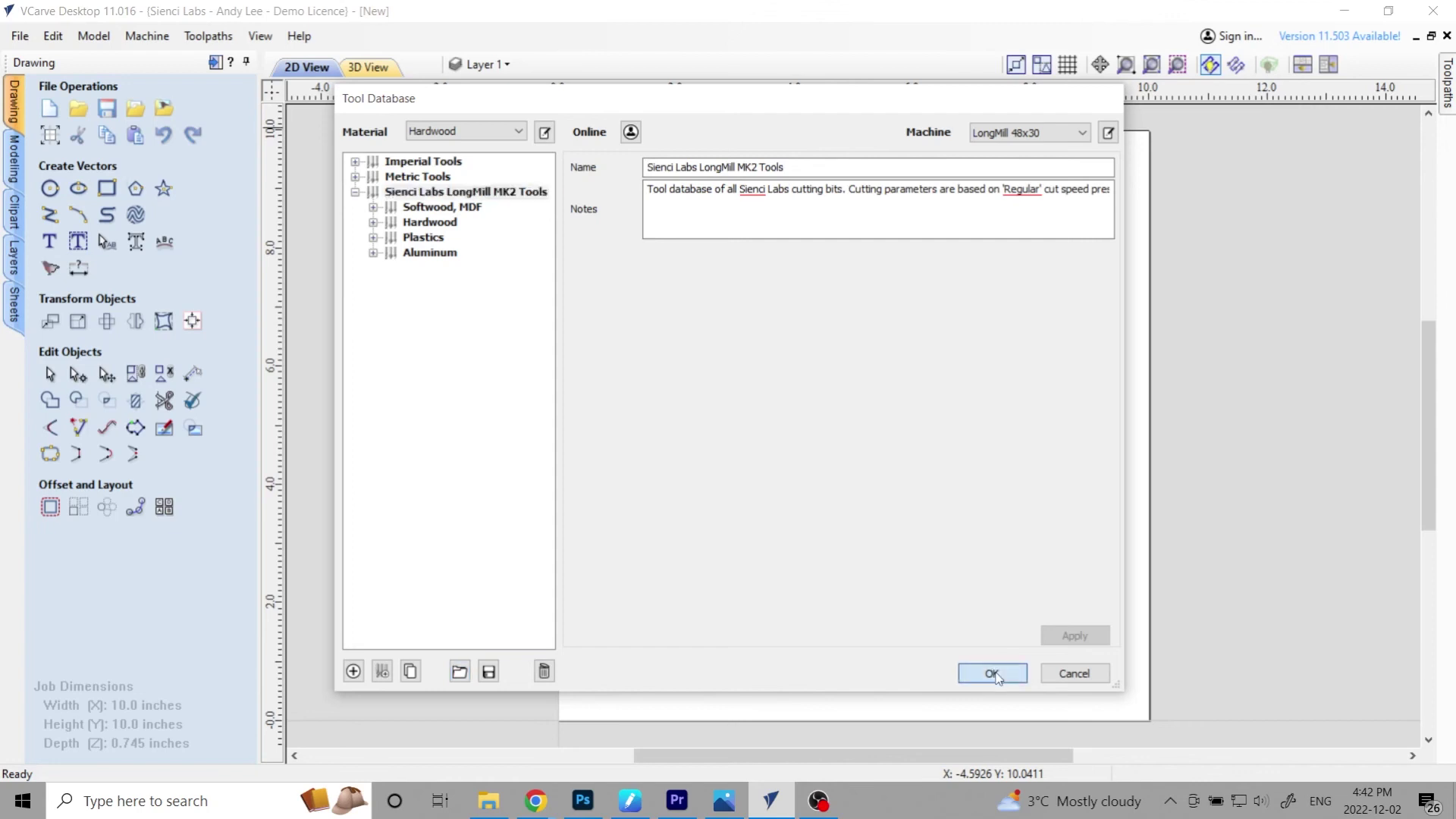